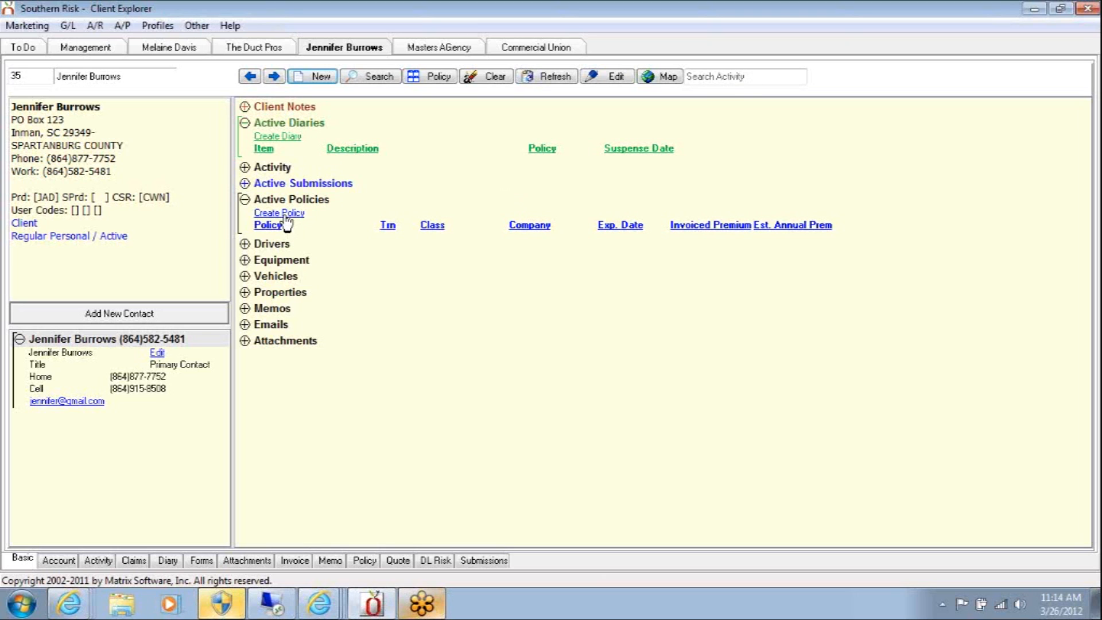
Create a new policy for the open client, entering the policy number and NEW (New Business) as the transaction
{"action": "left_click", "coordinate": [285, 216]}
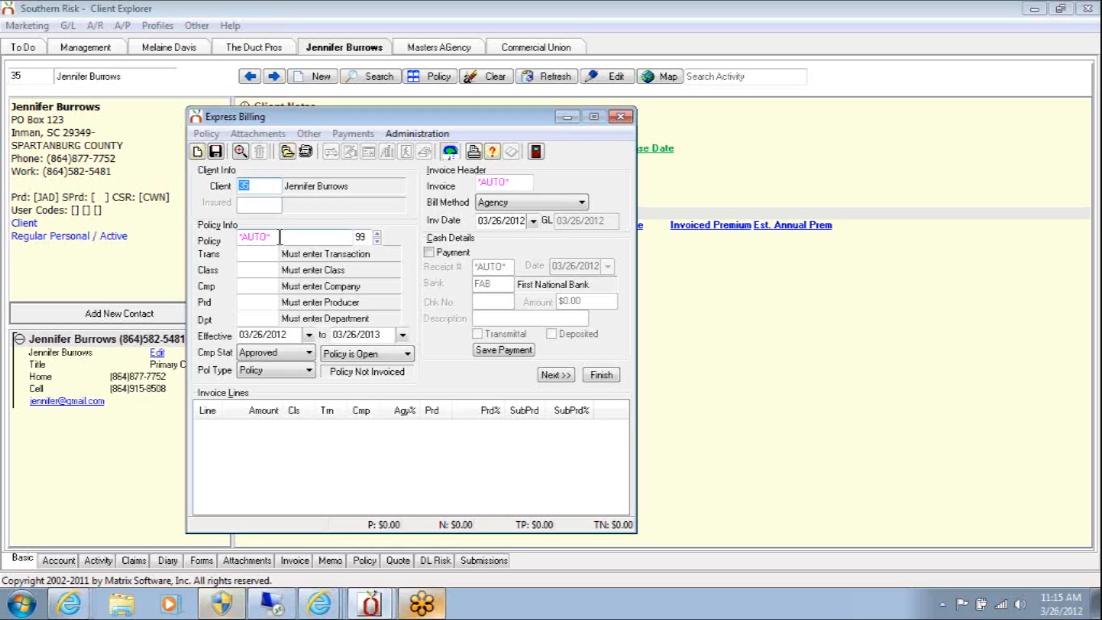
{"action": "left_click", "coordinate": [280, 237]}
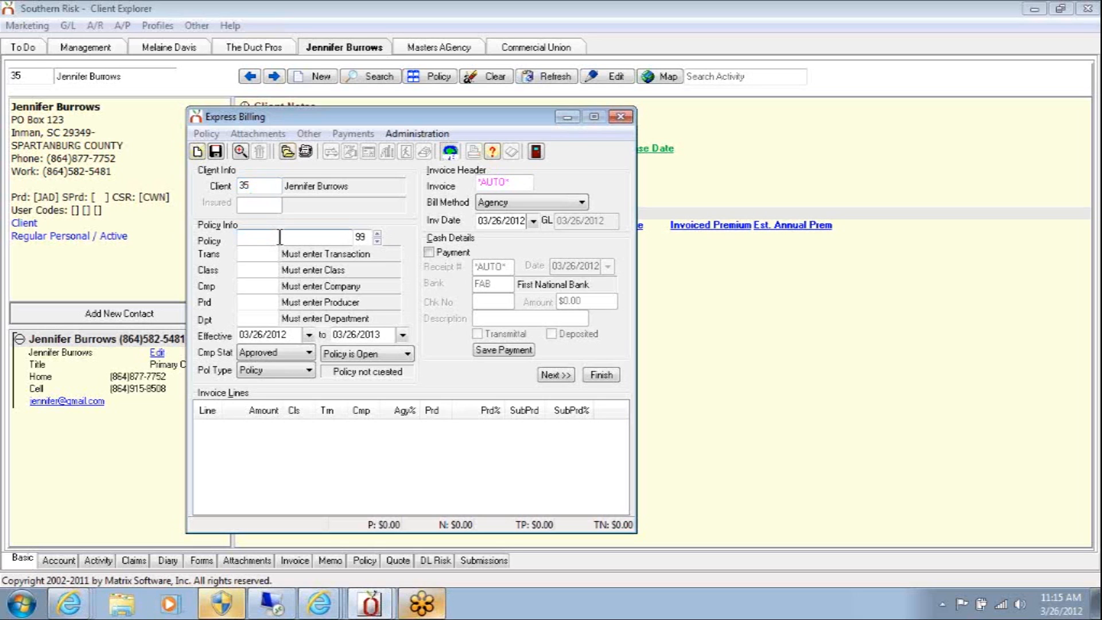
{"action": "type", "text": "BAP12345678"}
{"action": "key", "text": "Tab"}
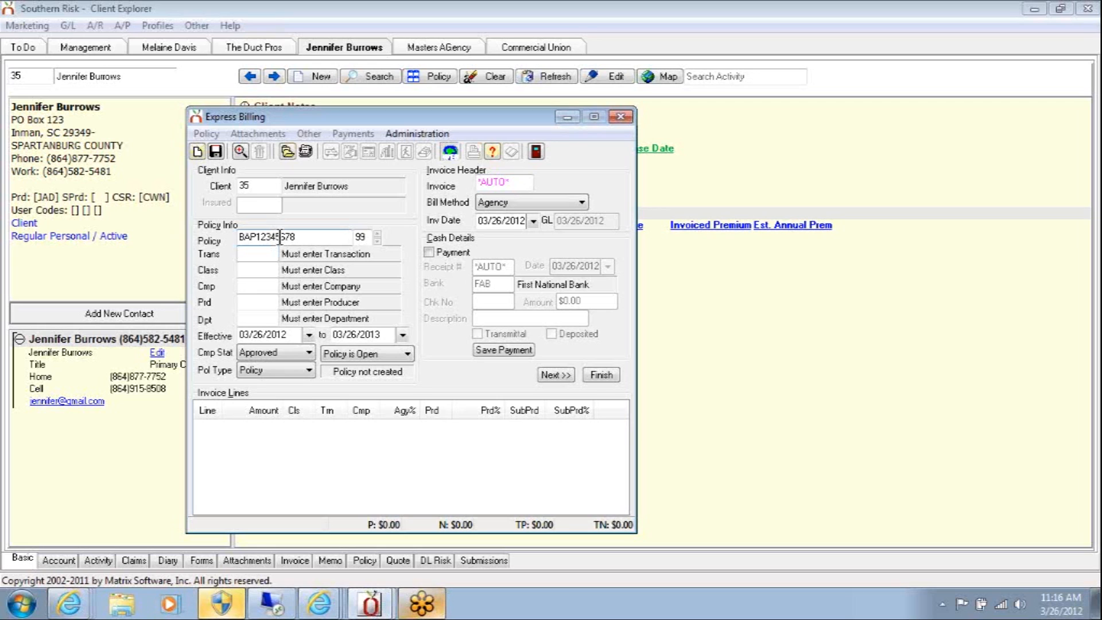
{"action": "type", "text": "NEW"}
{"action": "key", "text": "Tab"}
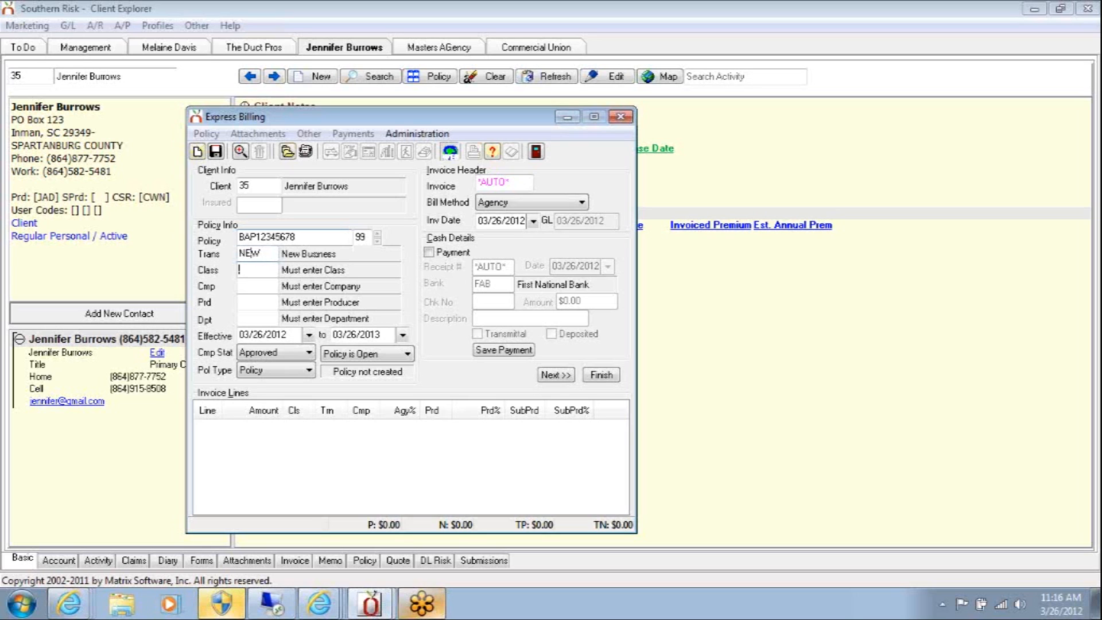
Look up and assign the class Business Auto (BAP) and the company Commercial Union (CU) to the policy
{"action": "double_click", "coordinate": [319, 270]}
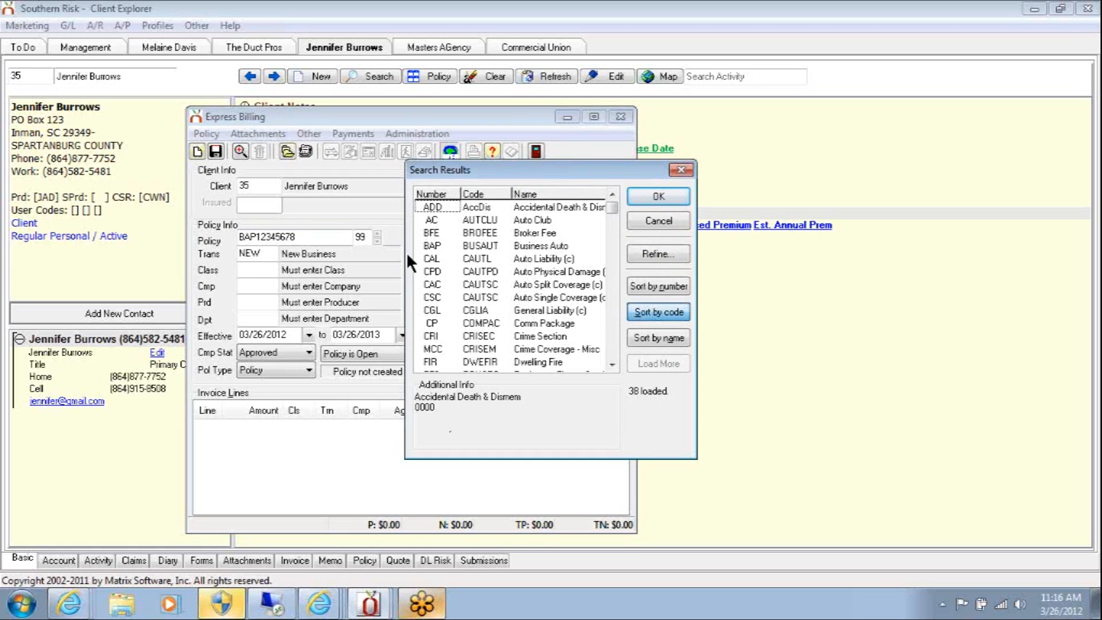
{"action": "double_click", "coordinate": [550, 244]}
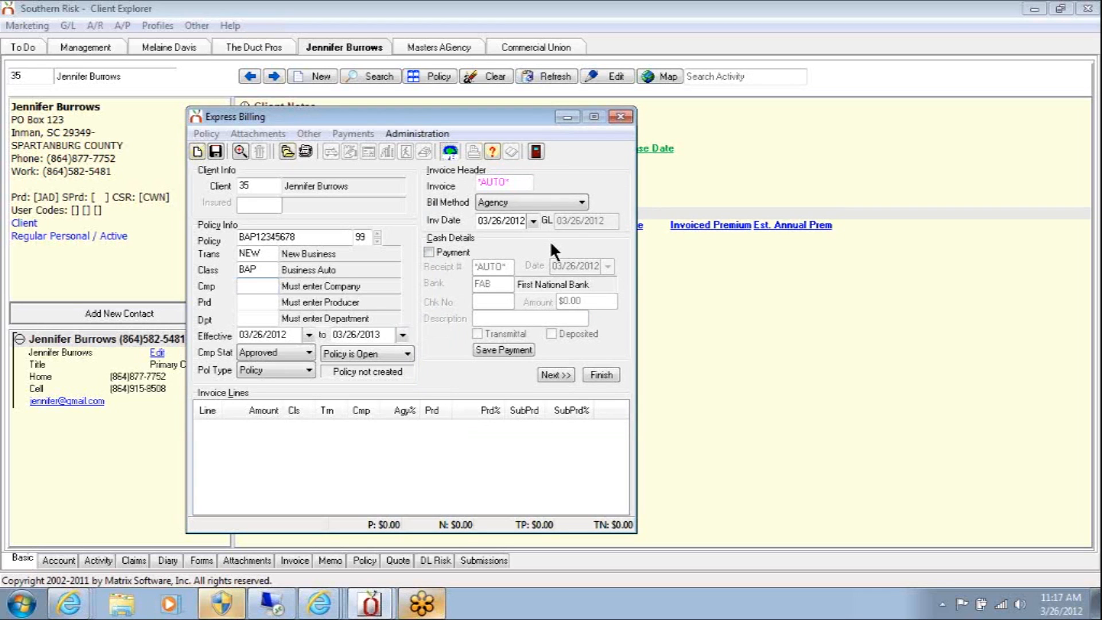
{"action": "type", "text": "C"}
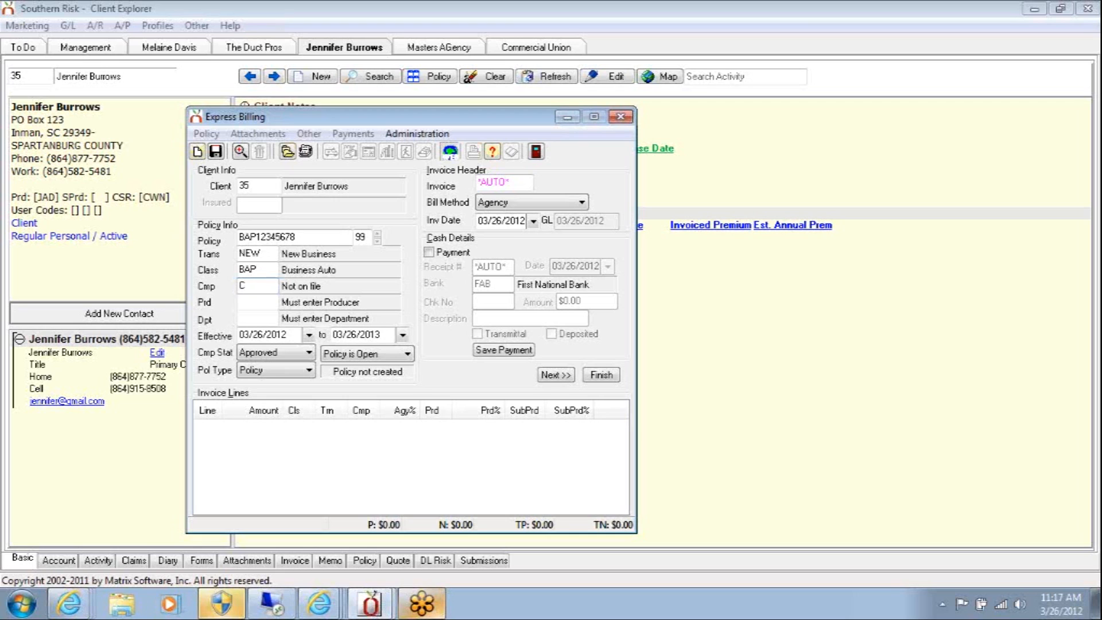
{"action": "type", "text": "*"}
{"action": "key", "text": "Tab"}
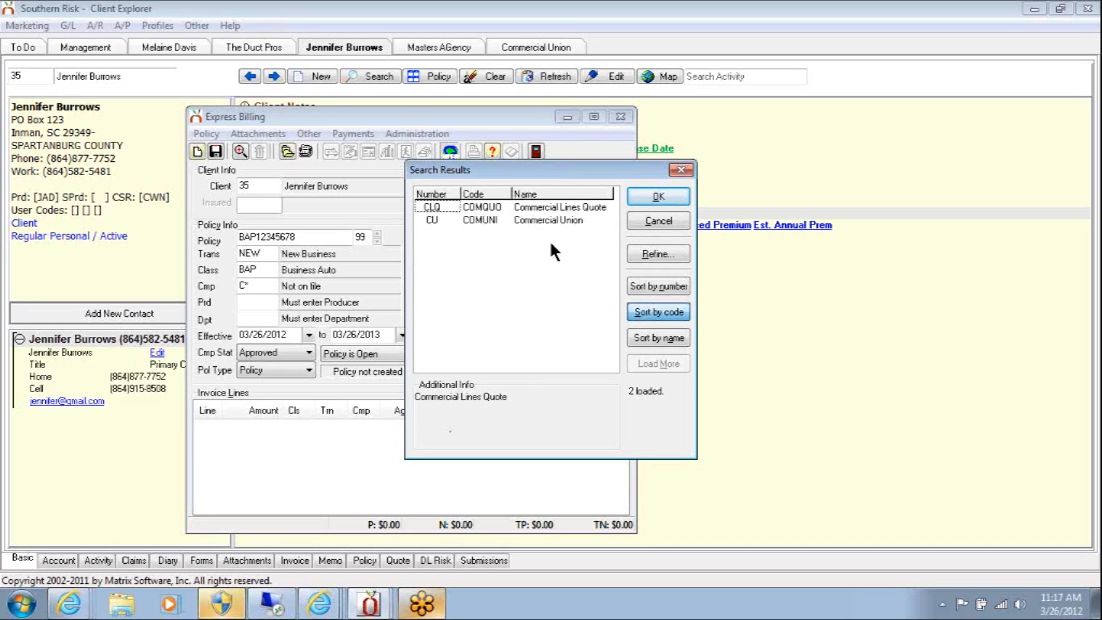
{"action": "double_click", "coordinate": [545, 220]}
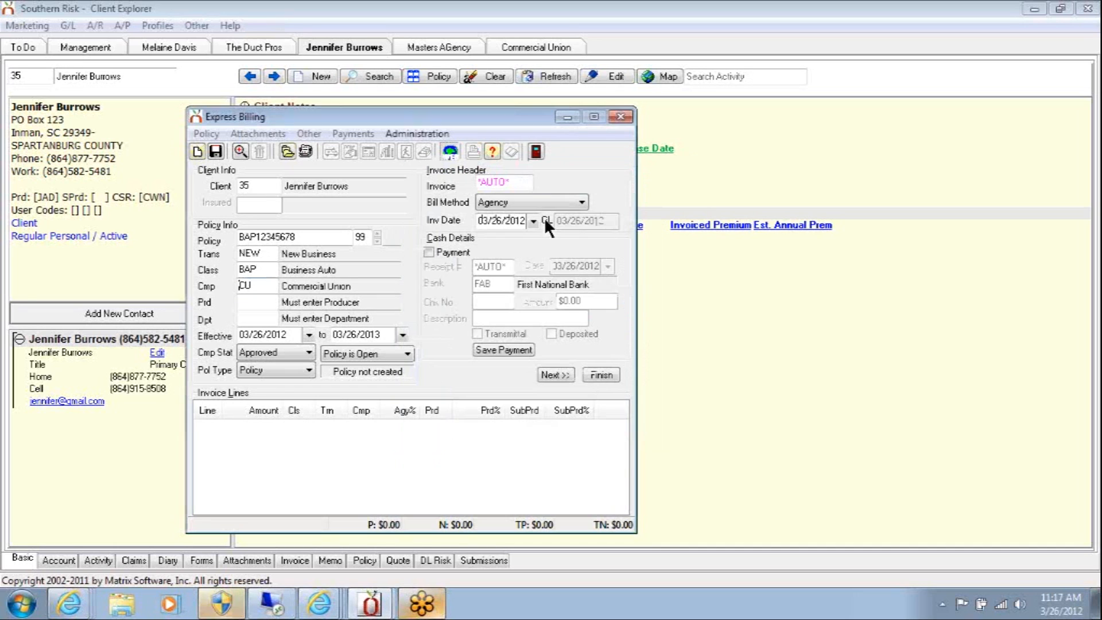
Accept the client's default producer and set the policy's department to CL (Commercial Lines)
{"action": "left_click", "coordinate": [251, 301]}
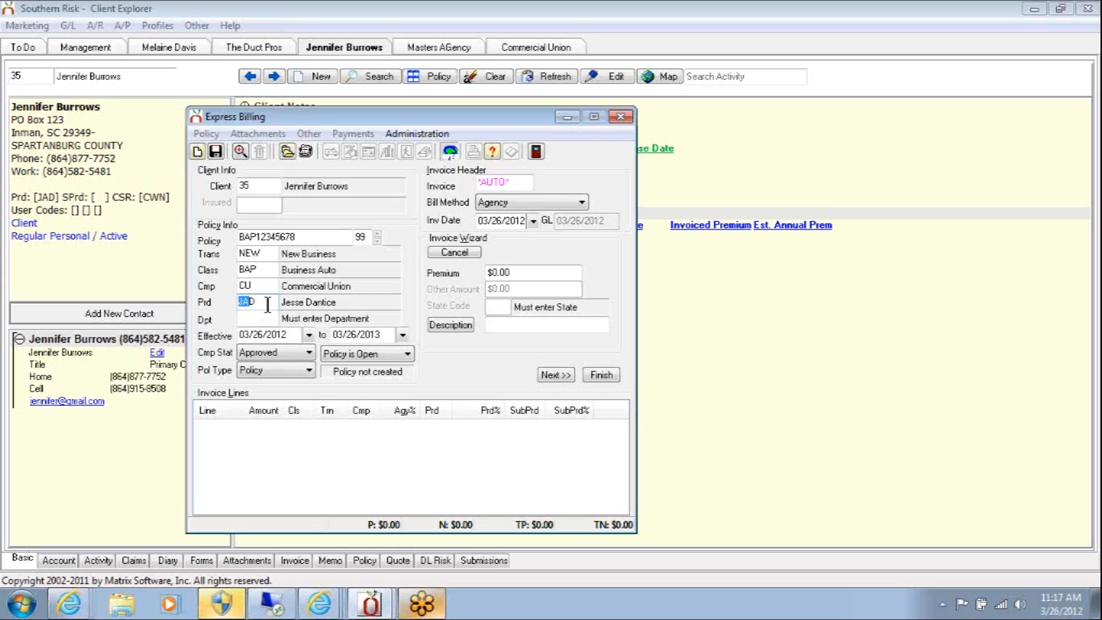
{"action": "left_click", "coordinate": [260, 318]}
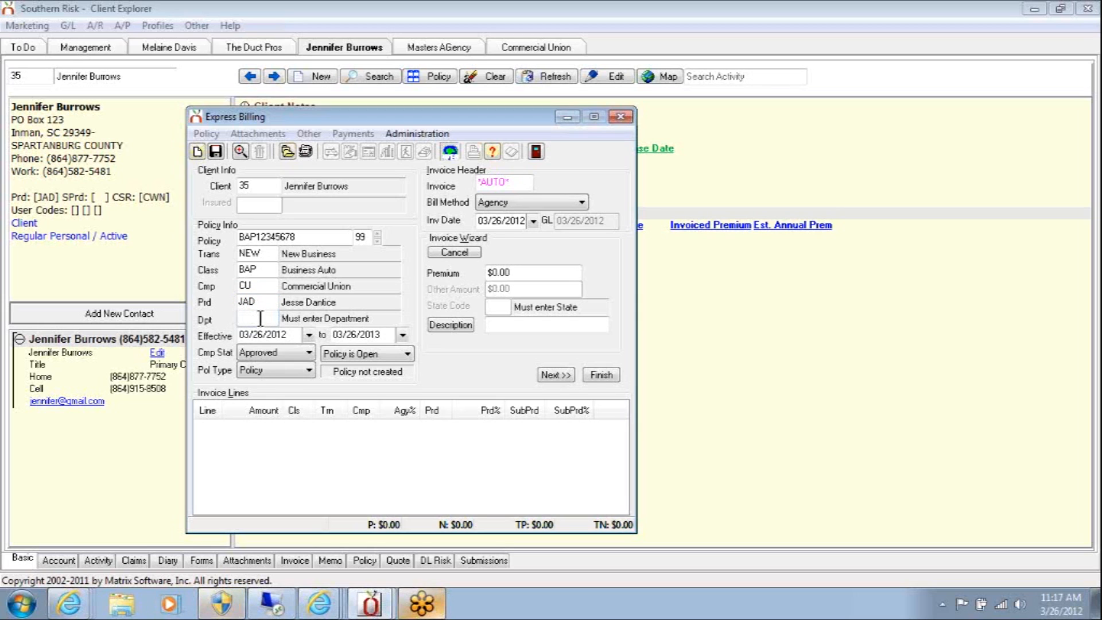
{"action": "type", "text": "CL"}
{"action": "key", "text": "Tab"}
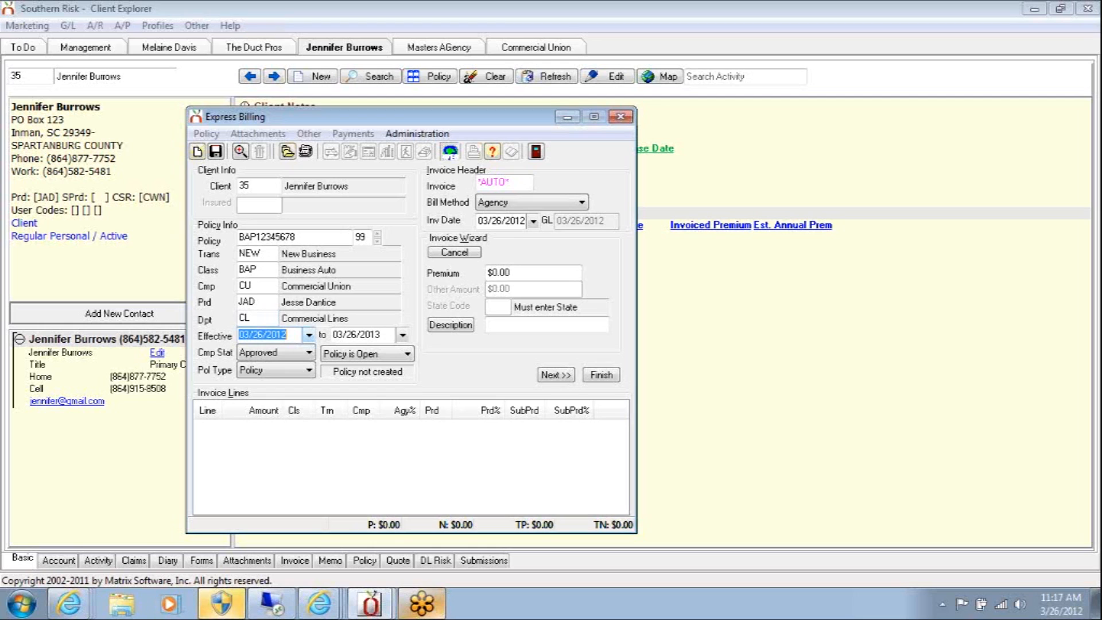
Set the policy's effective date to 05/01/2012, with the term running to 05/01/2013
{"action": "left_click", "coordinate": [309, 334]}
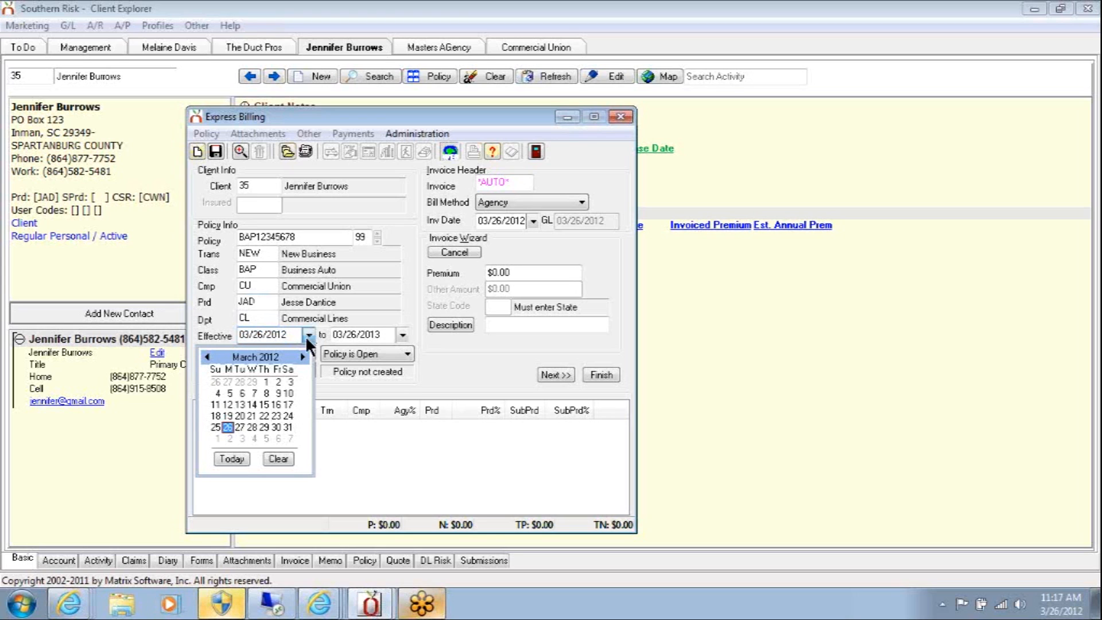
{"action": "left_click", "coordinate": [302, 357]}
{"action": "left_click", "coordinate": [302, 357]}
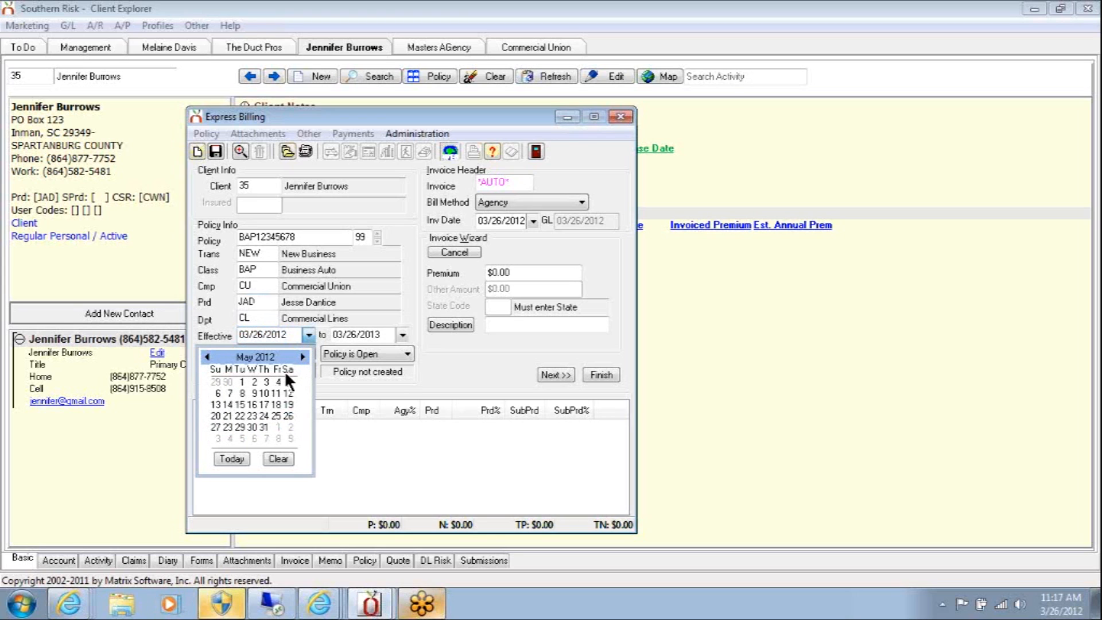
{"action": "left_click", "coordinate": [242, 382]}
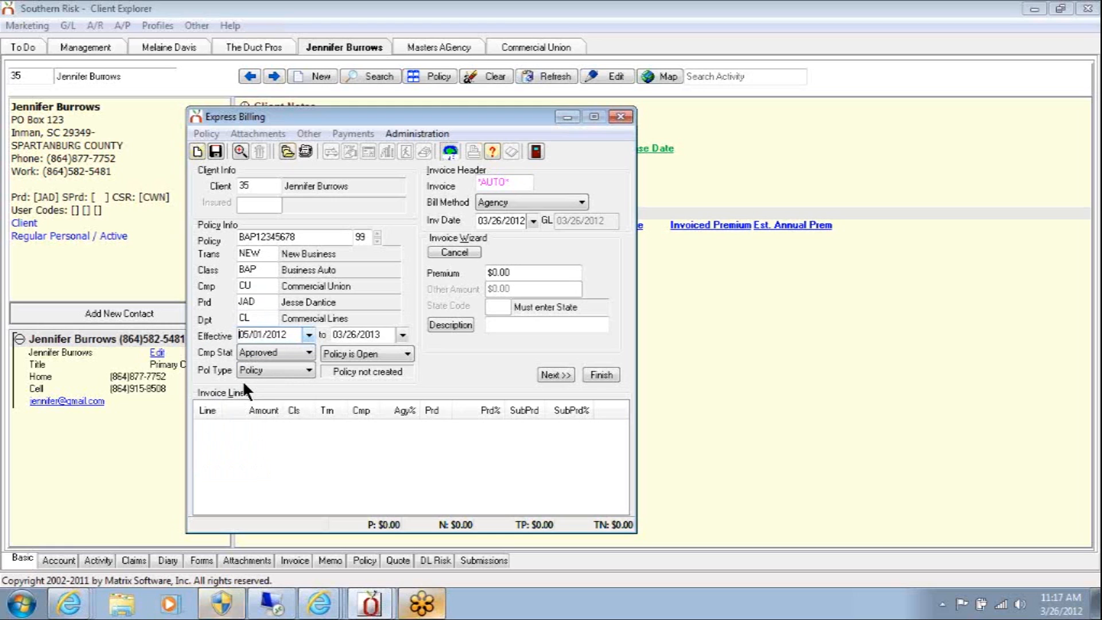
{"action": "key", "text": "Tab"}
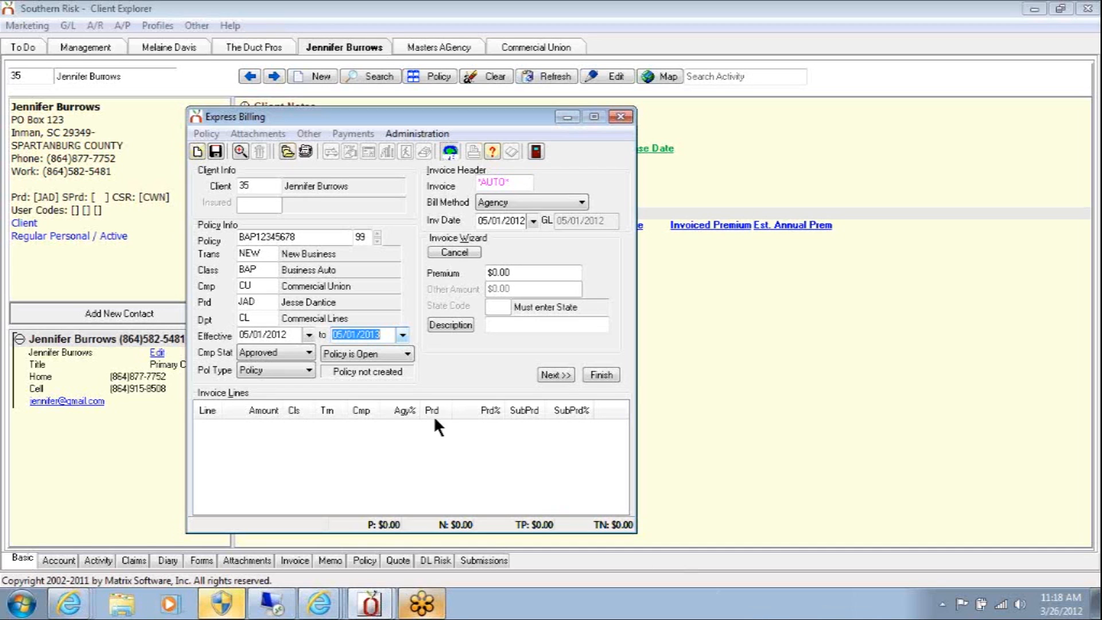
Choose Approved as the policy's company status and Policy as its policy type
{"action": "left_click", "coordinate": [306, 349]}
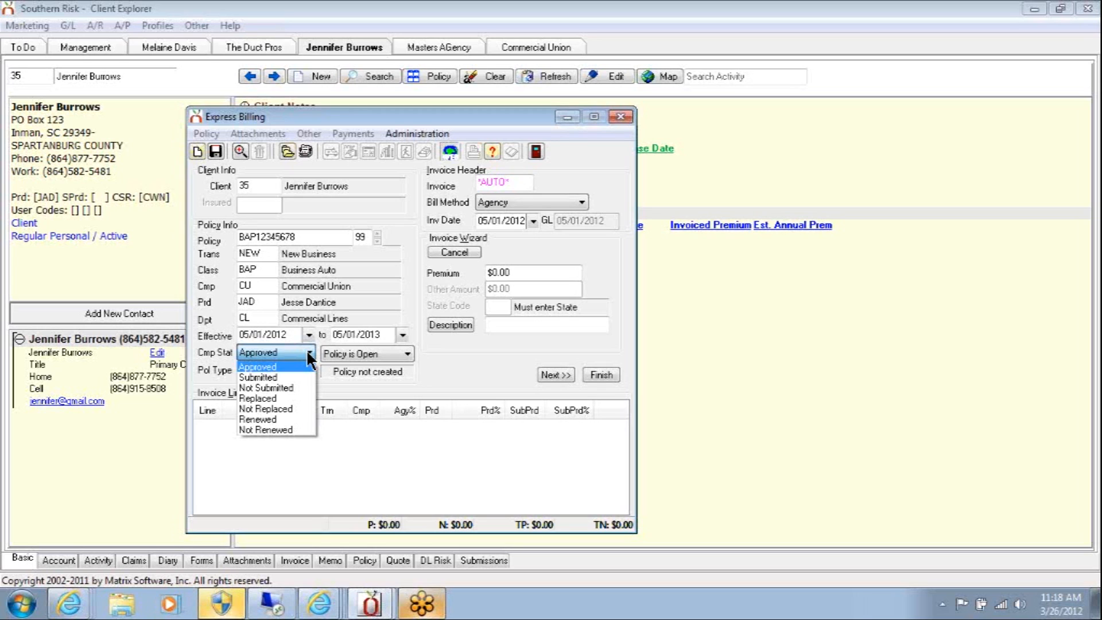
{"action": "left_click", "coordinate": [304, 362]}
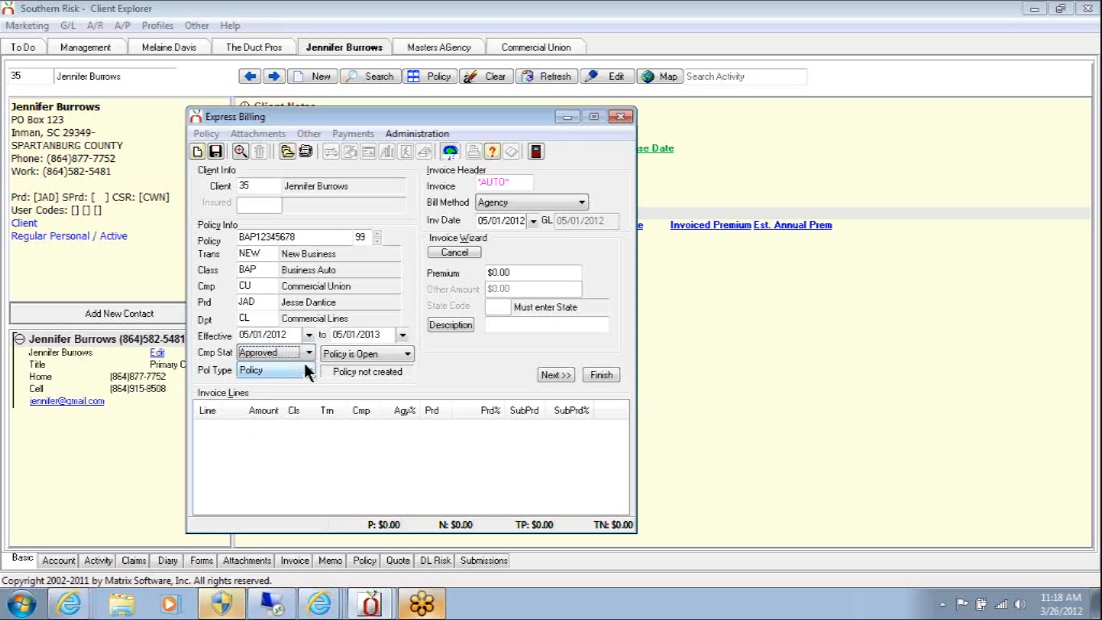
{"action": "left_click", "coordinate": [309, 371]}
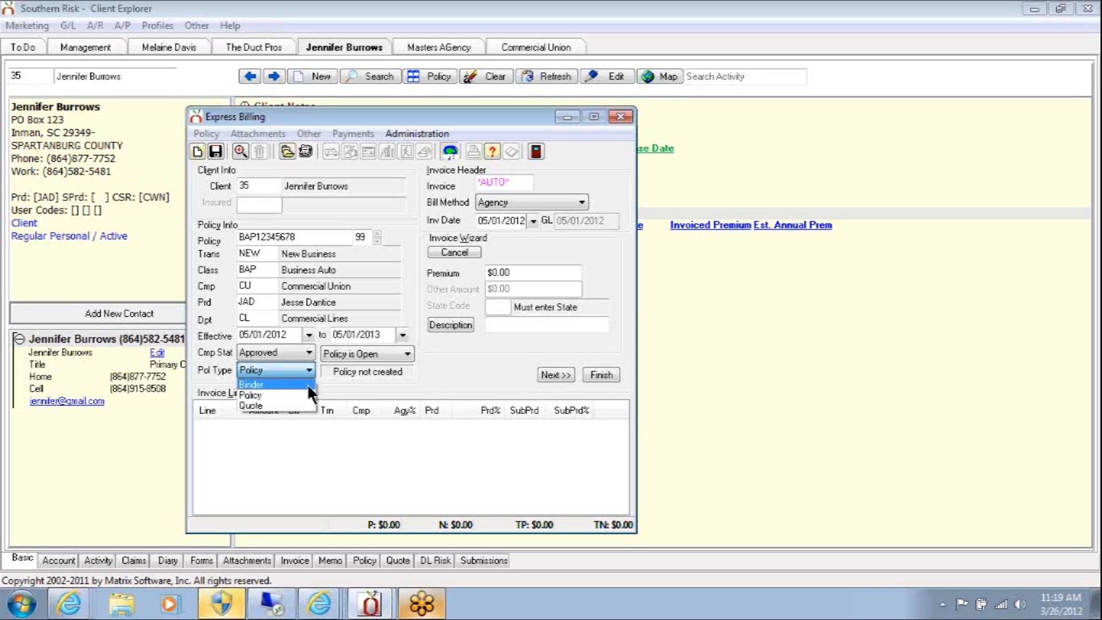
{"action": "left_click", "coordinate": [306, 391]}
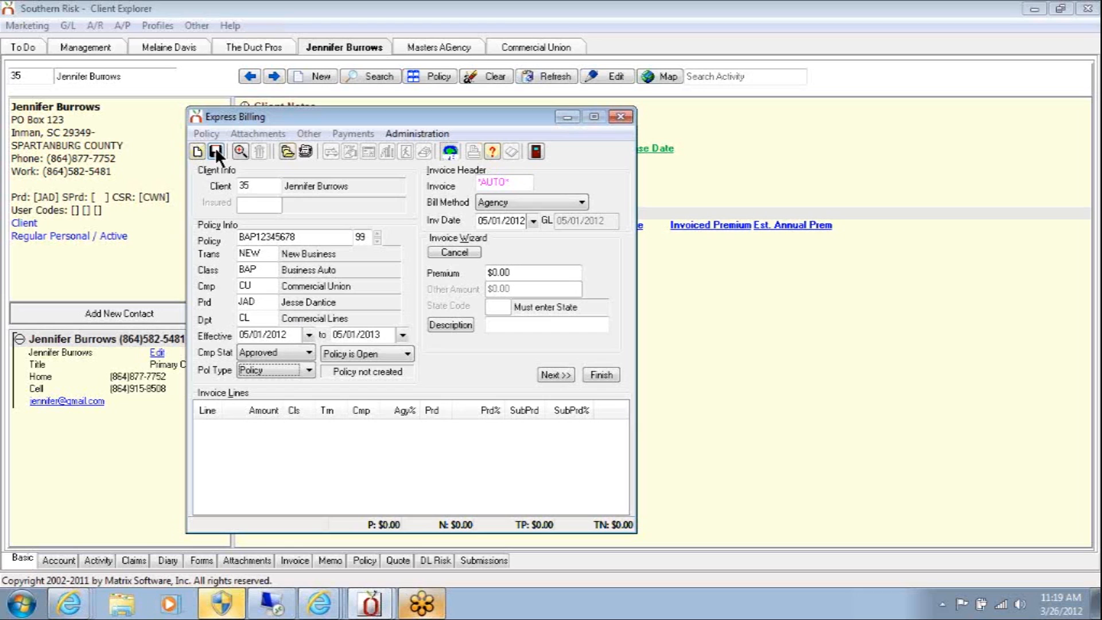
Exit the policy entry window, saving the changes, and refresh the client's list of active policies
{"action": "left_click", "coordinate": [541, 152]}
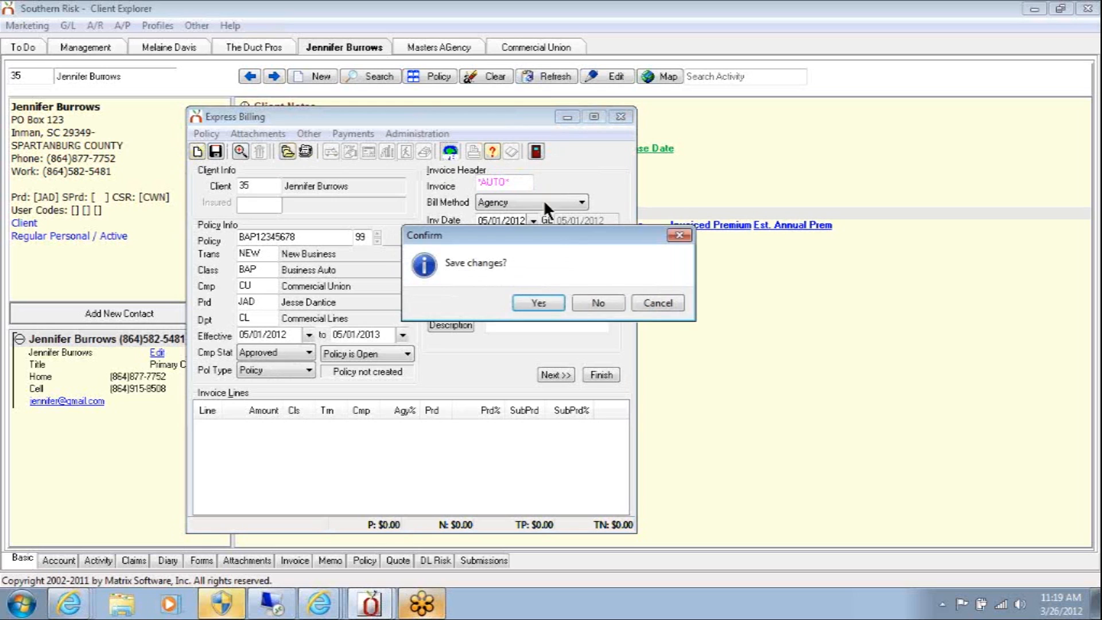
{"action": "left_click", "coordinate": [538, 298]}
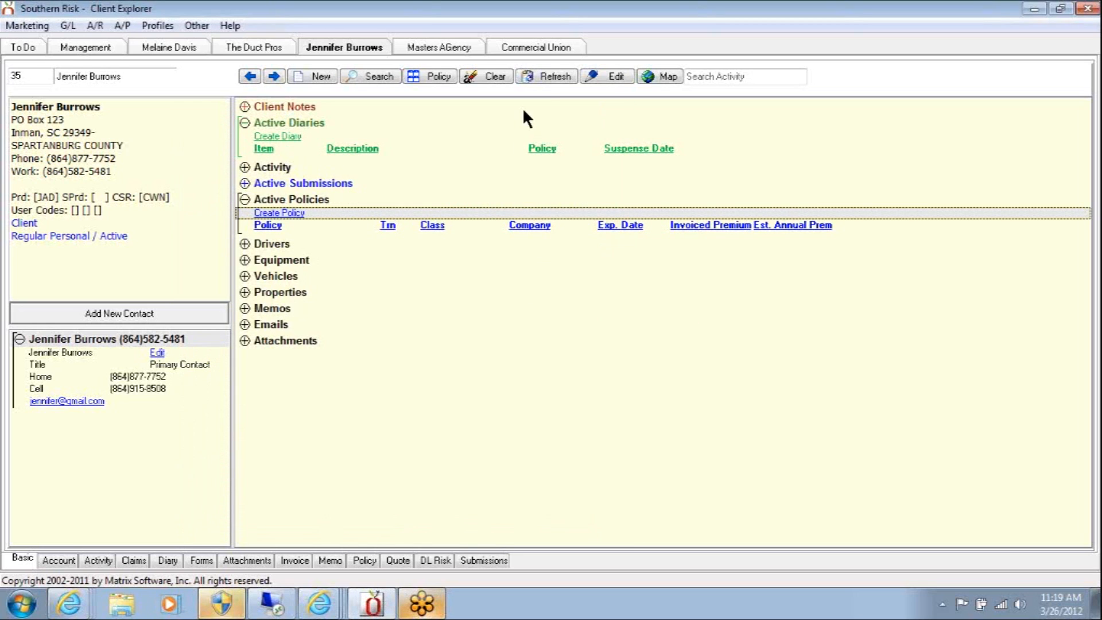
{"action": "left_click", "coordinate": [544, 76]}
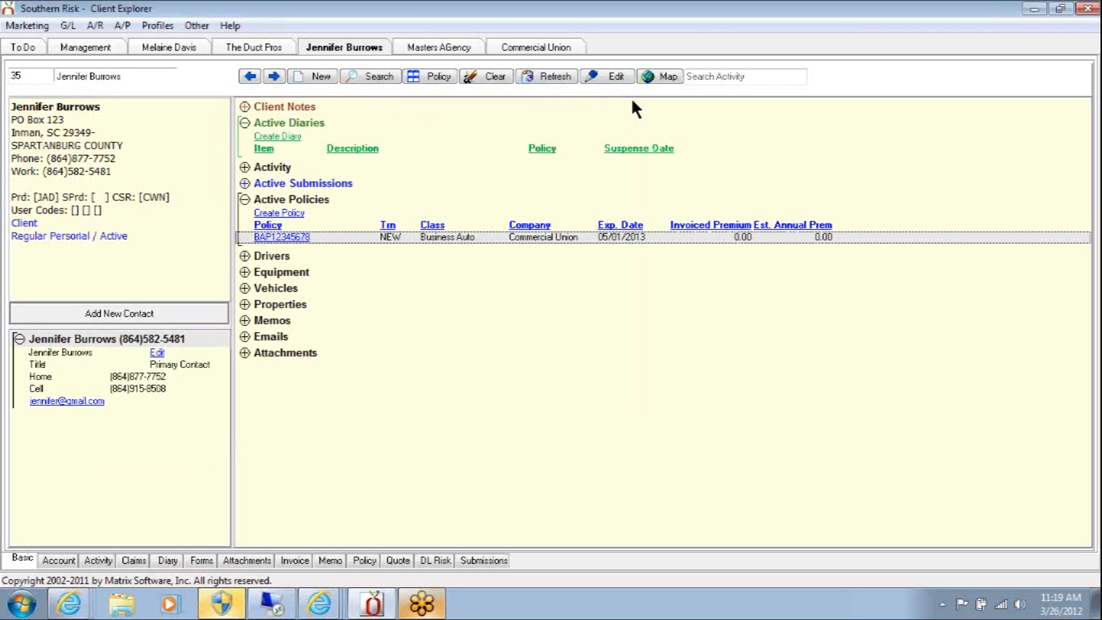
Open the saved Business Auto policy to view its details, close it, and refresh the client record
{"action": "double_click", "coordinate": [546, 236]}
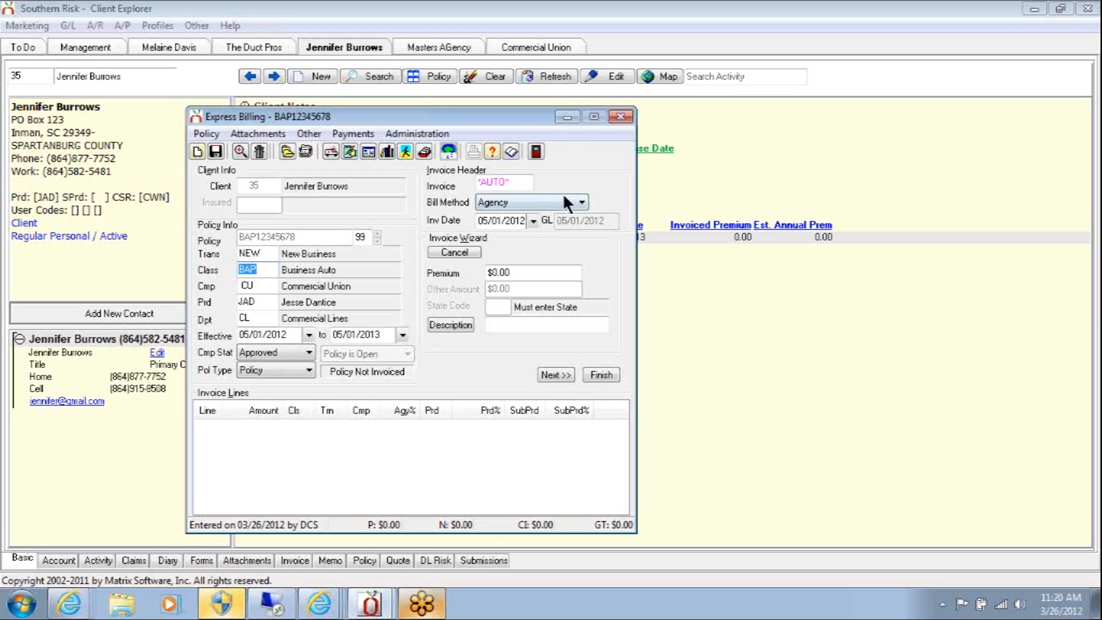
{"action": "left_click", "coordinate": [612, 117]}
{"action": "left_click", "coordinate": [542, 76]}
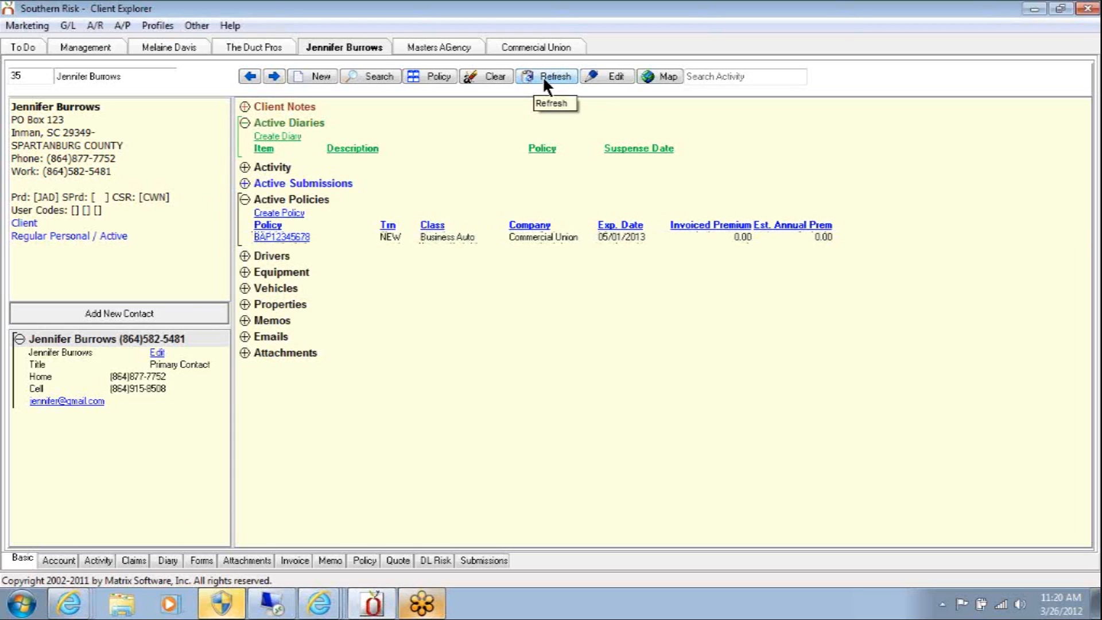